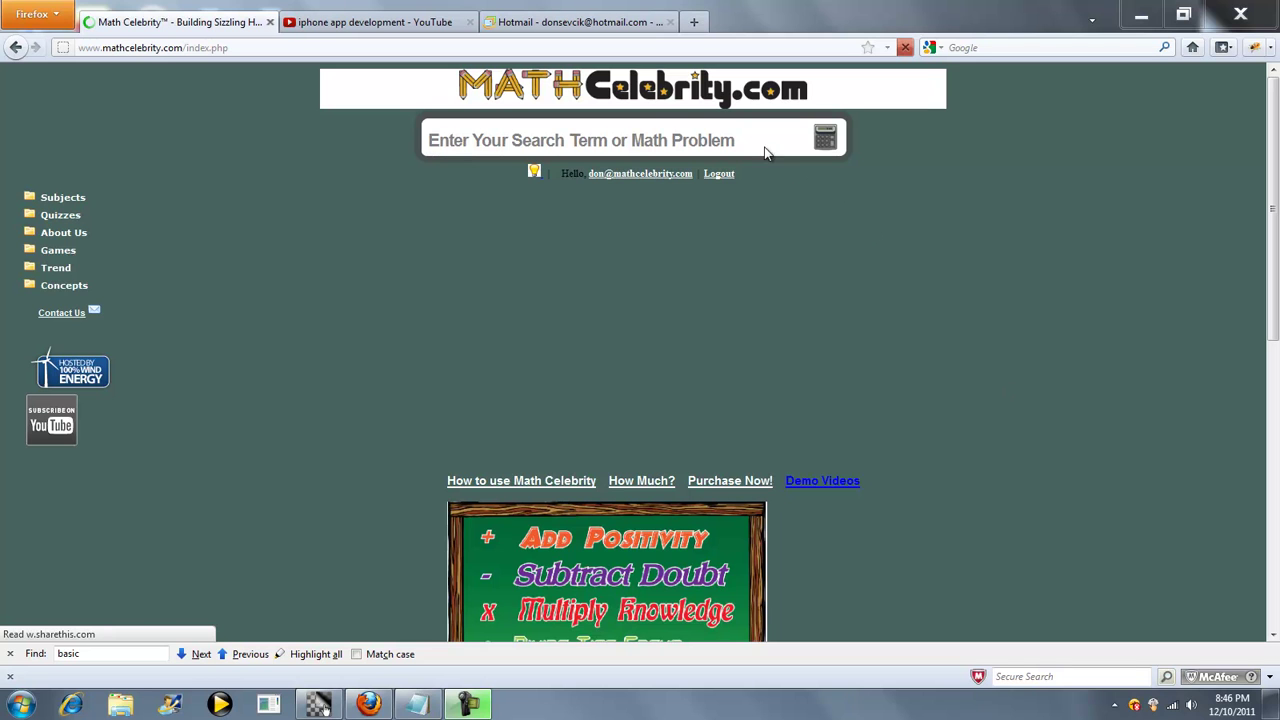
Search the site for confidence and open the suggested calculator for the confidence interval for variance and standard deviation.
left_click(757, 140)
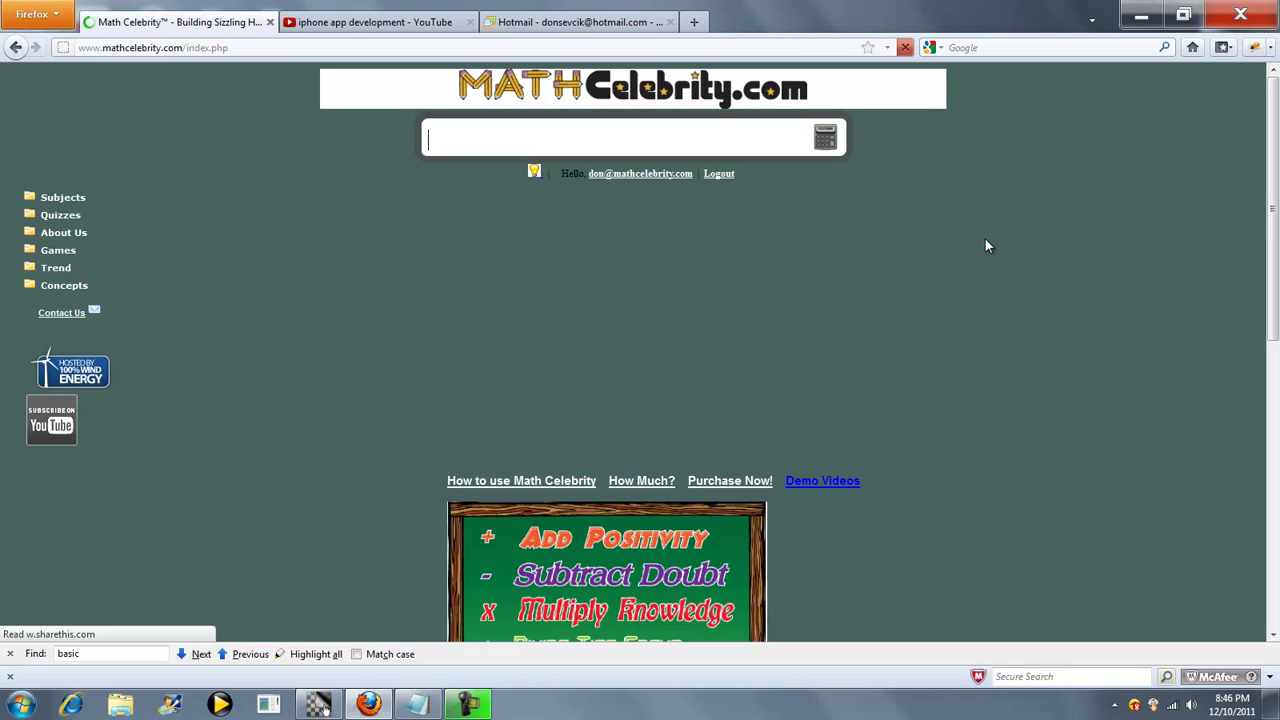
type("confid")
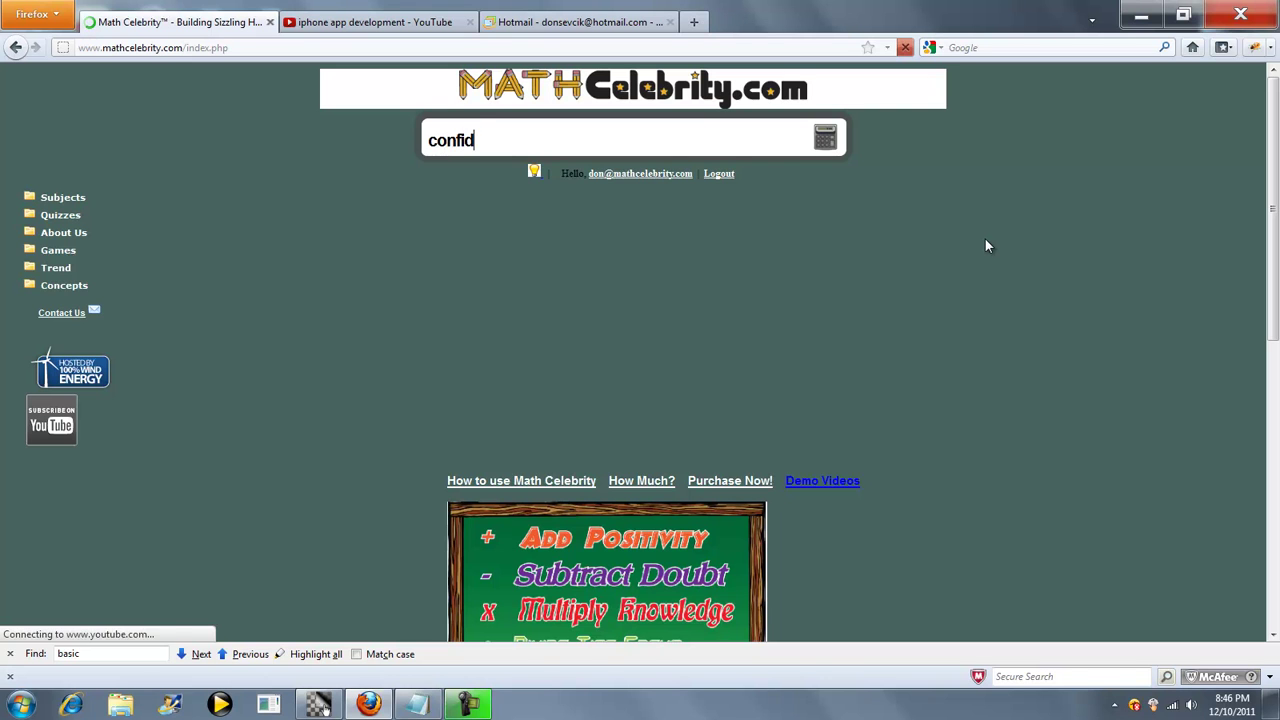
type("e")
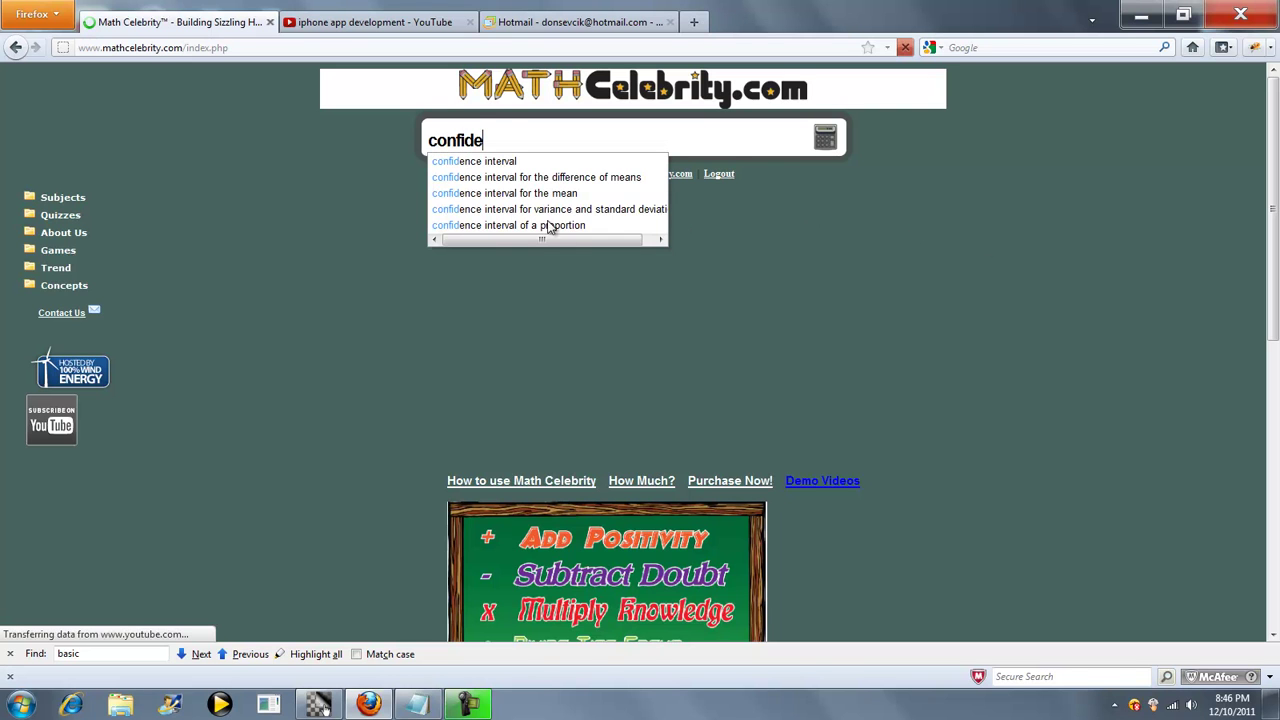
type("n")
left_click(505, 211)
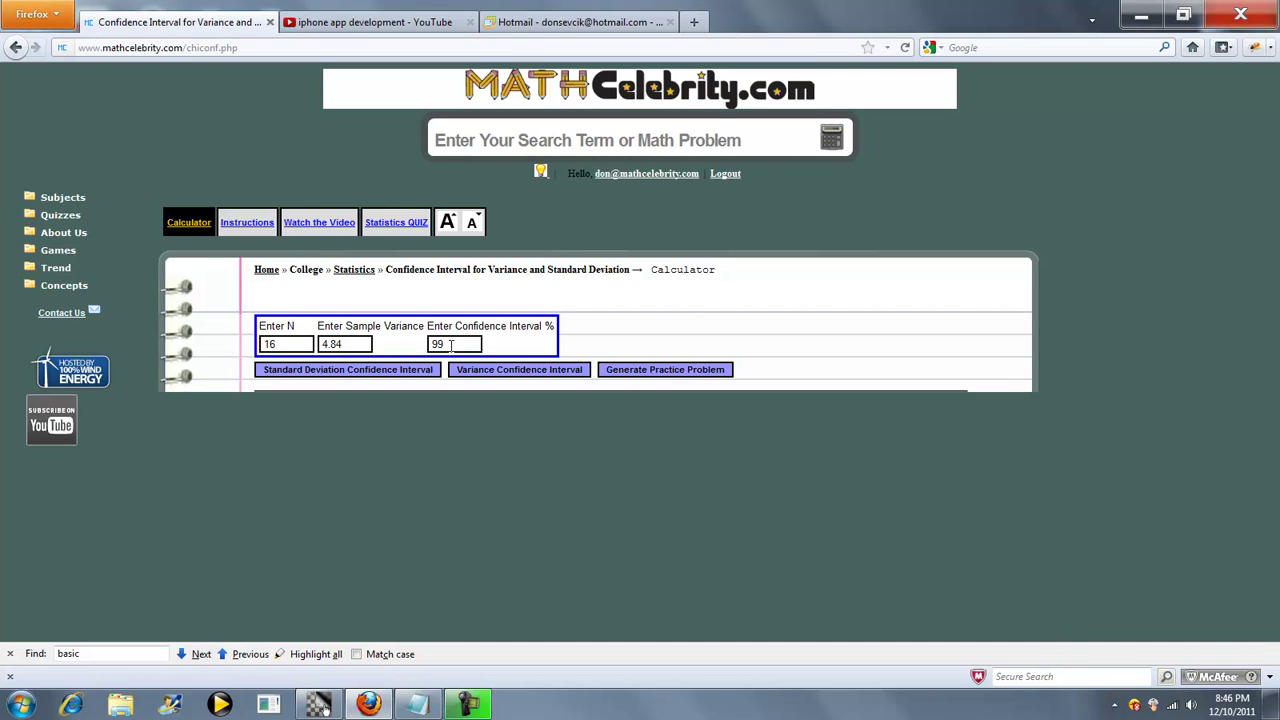
Calculate the 99% standard deviation confidence interval for N 16 and sample variance 4.84, and review the problem statement and formula.
left_click(318, 372)
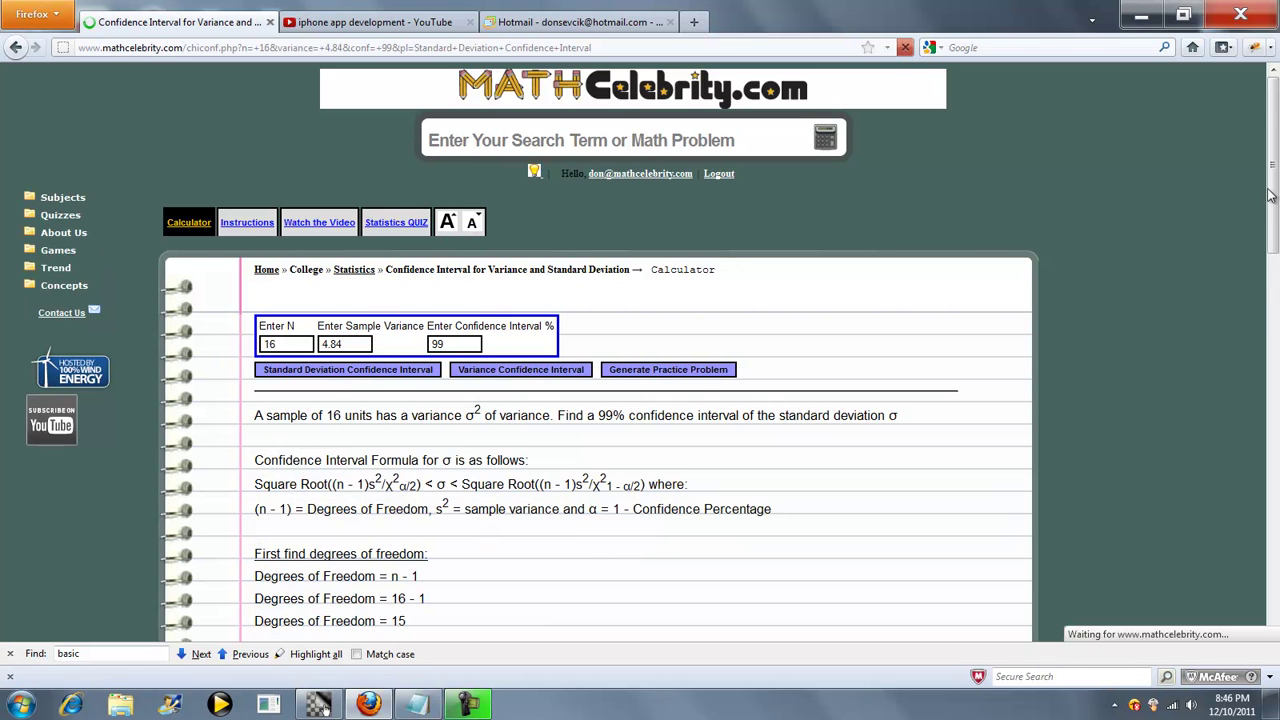
left_click_drag(1270, 195, 1266, 218)
scroll(925, 280, "down", 1)
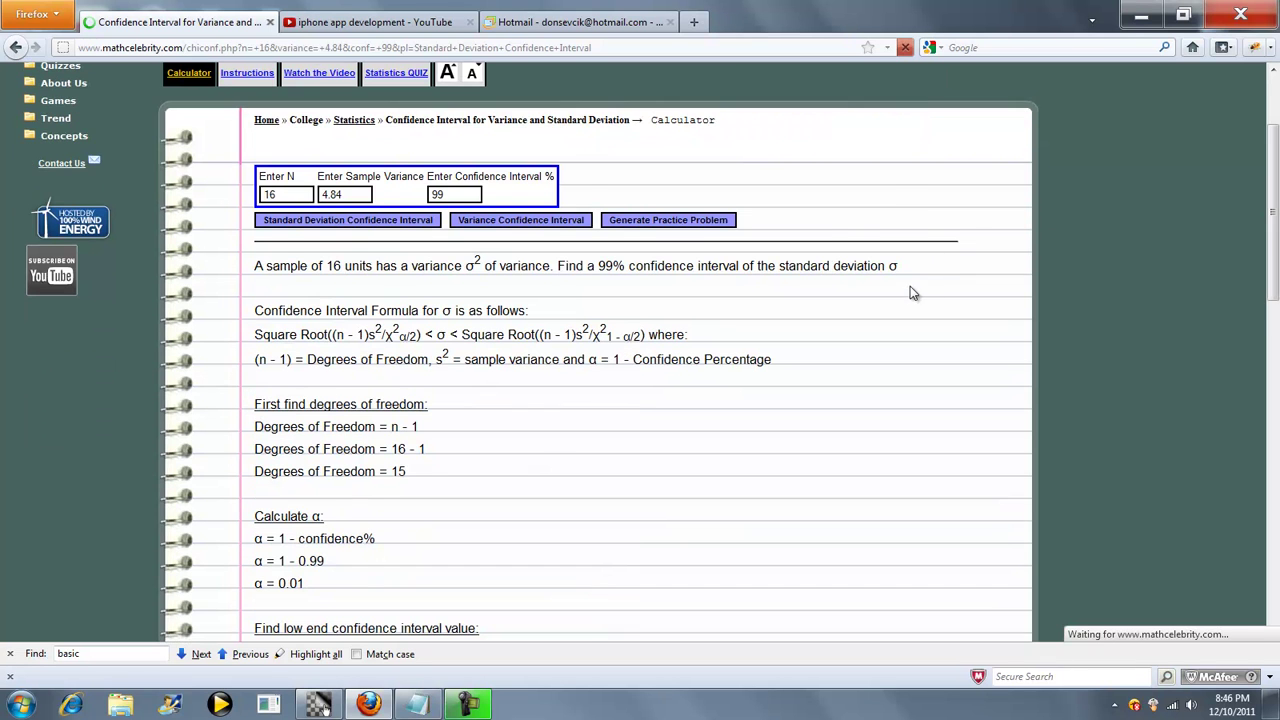
left_click_drag(910, 286, 266, 286)
left_click(455, 287)
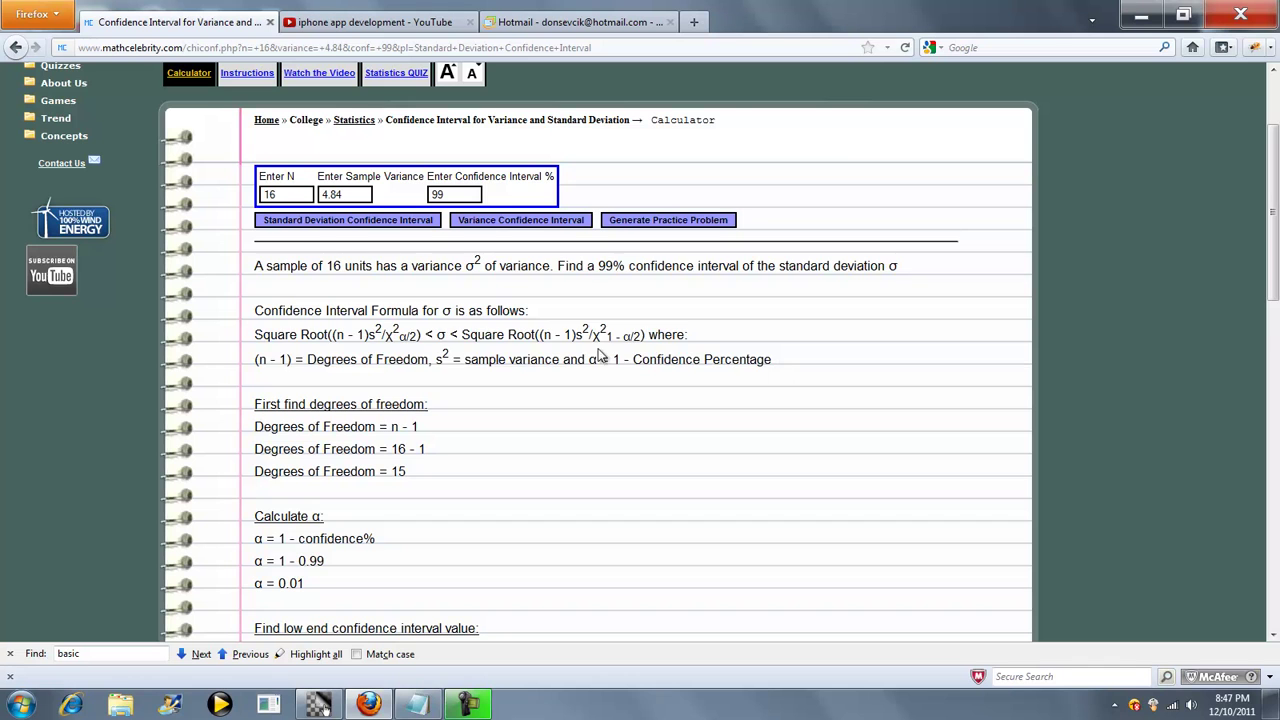
left_click_drag(776, 362, 252, 312)
left_click(536, 385)
scroll(688, 410, "down", 2)
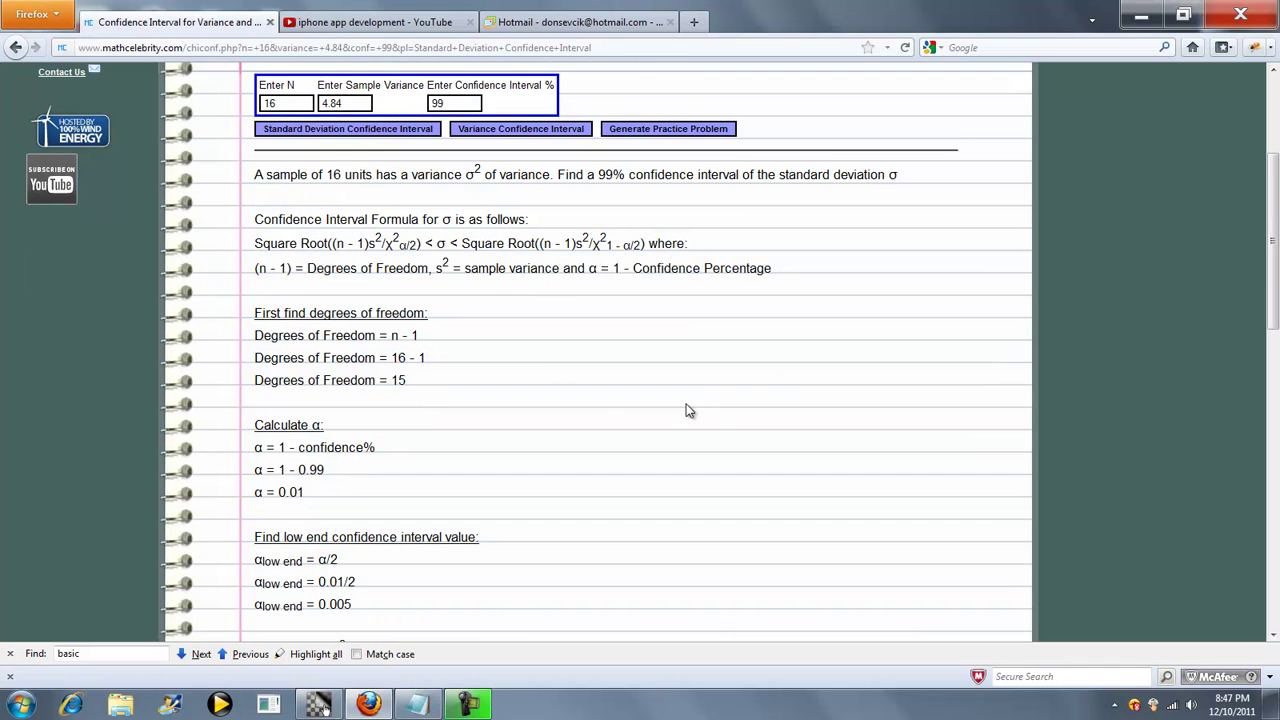
Examine the solution's degrees of freedom, alpha, low end confidence value and the Excel CHIINV formula for the low end chi-square.
left_click_drag(422, 386, 255, 315)
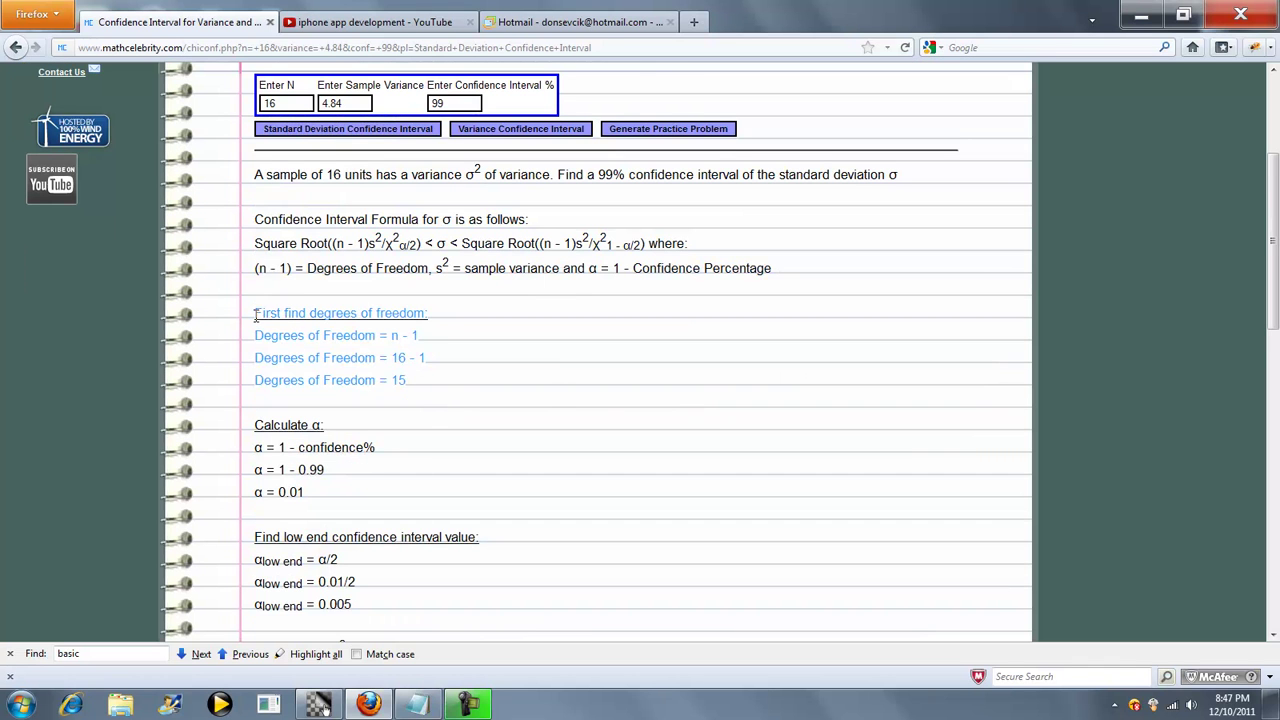
scroll(354, 257, "down", 5)
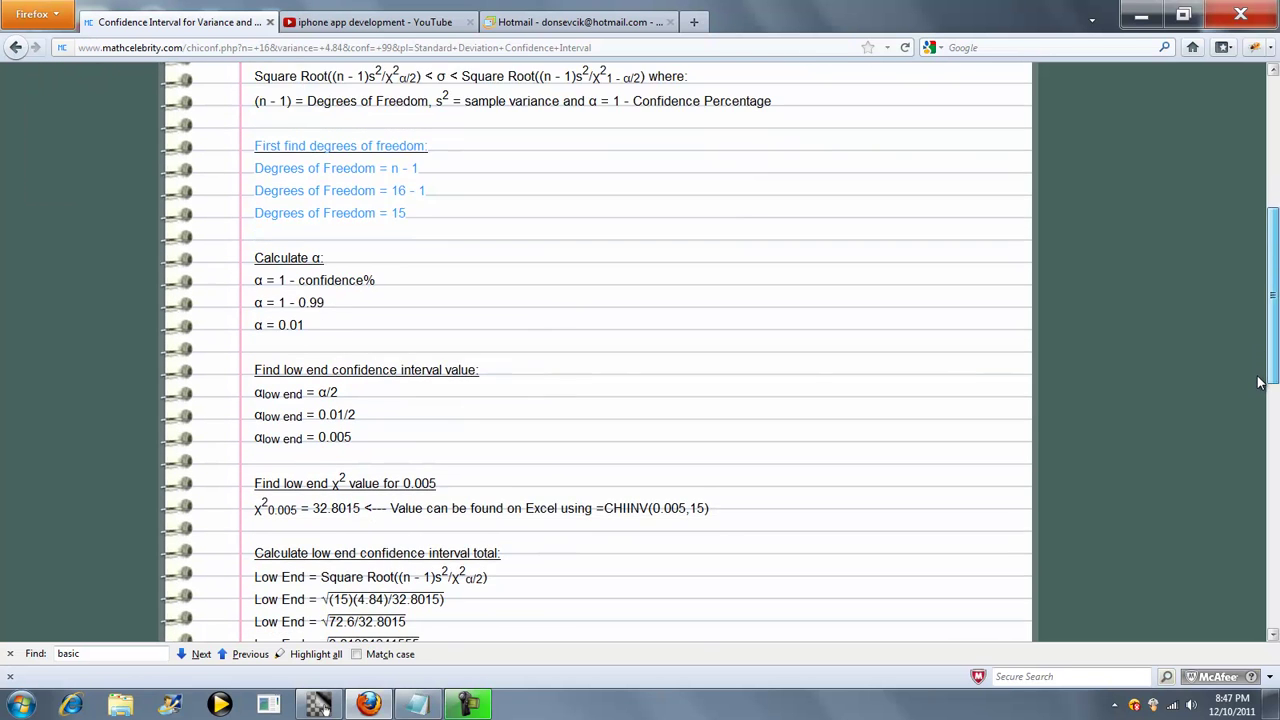
left_click(354, 257)
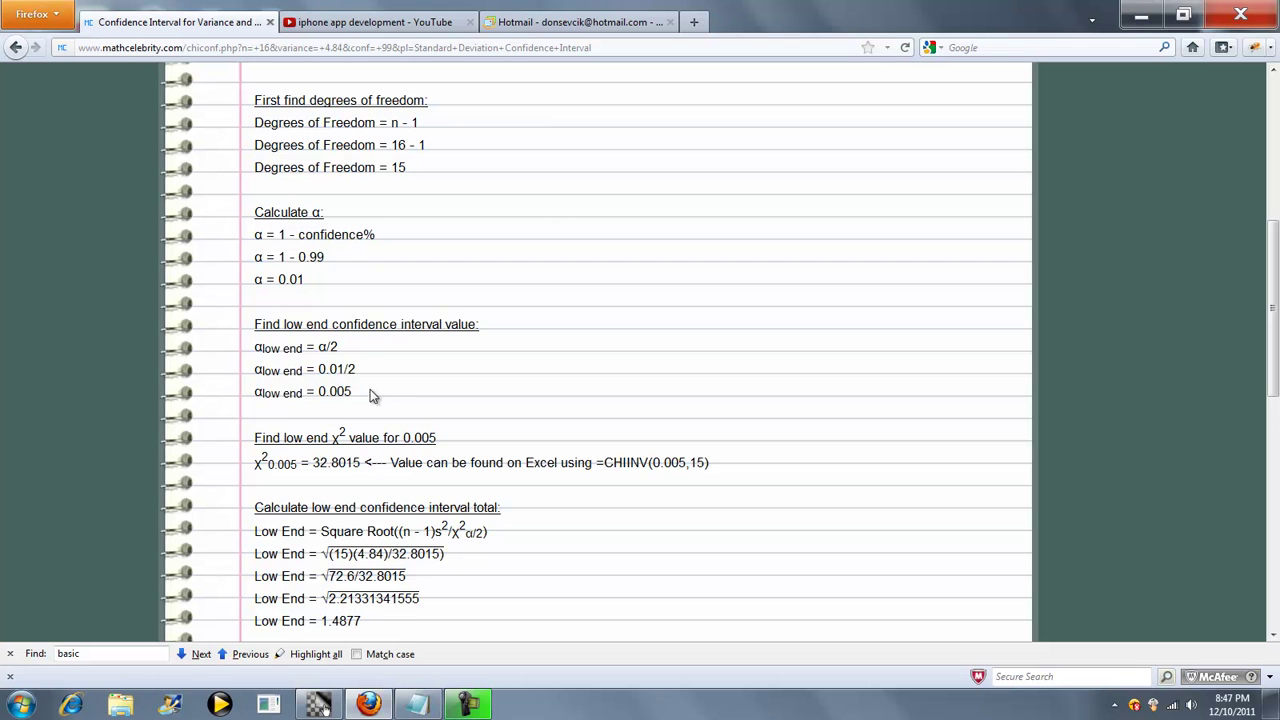
left_click_drag(371, 394, 252, 328)
left_click(523, 353)
scroll(826, 404, "down", 4)
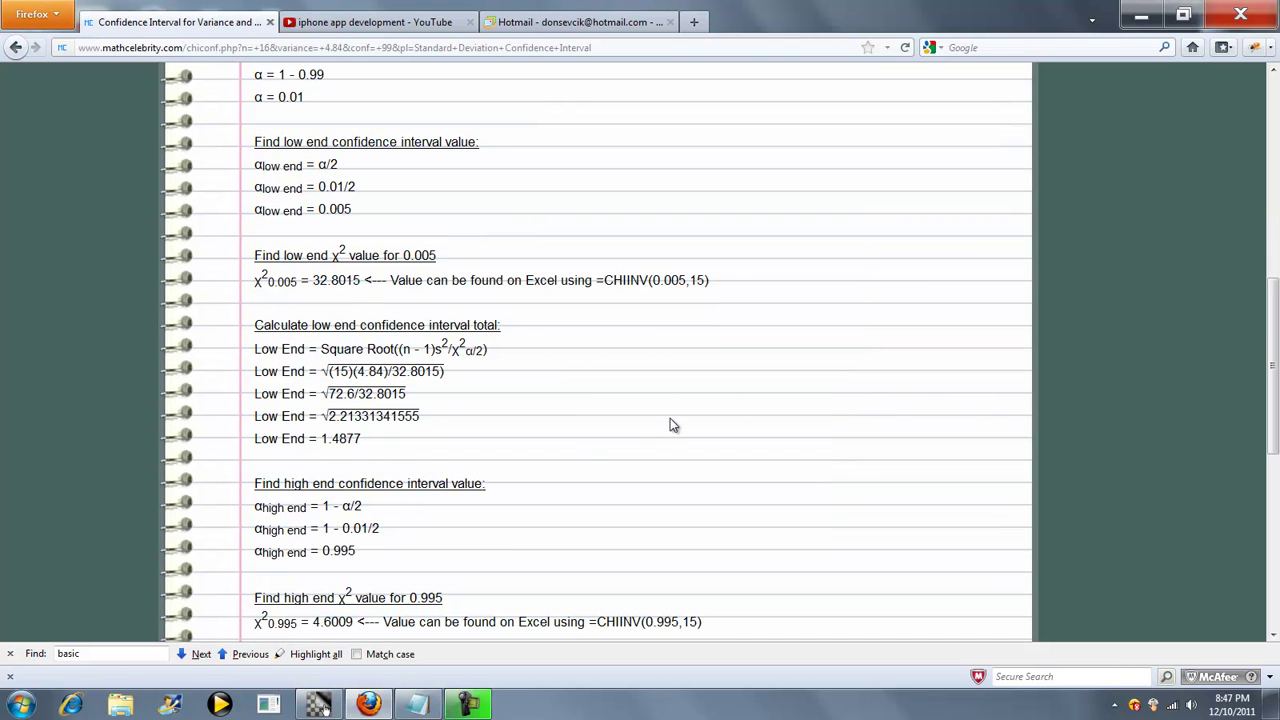
left_click_drag(600, 280, 709, 281)
left_click(673, 340)
scroll(509, 345, "down", 2)
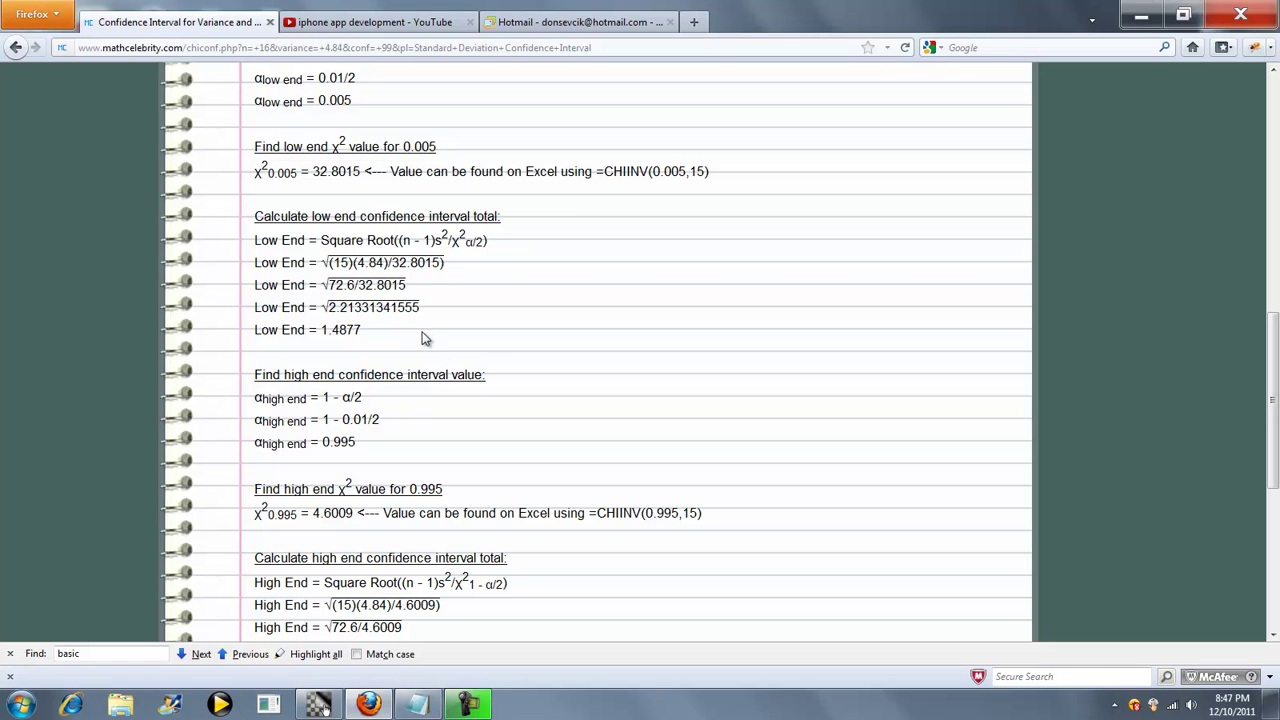
Examine the low end total, the high end chi-square value and total, and the final standard deviation interval.
left_click_drag(409, 329, 256, 216)
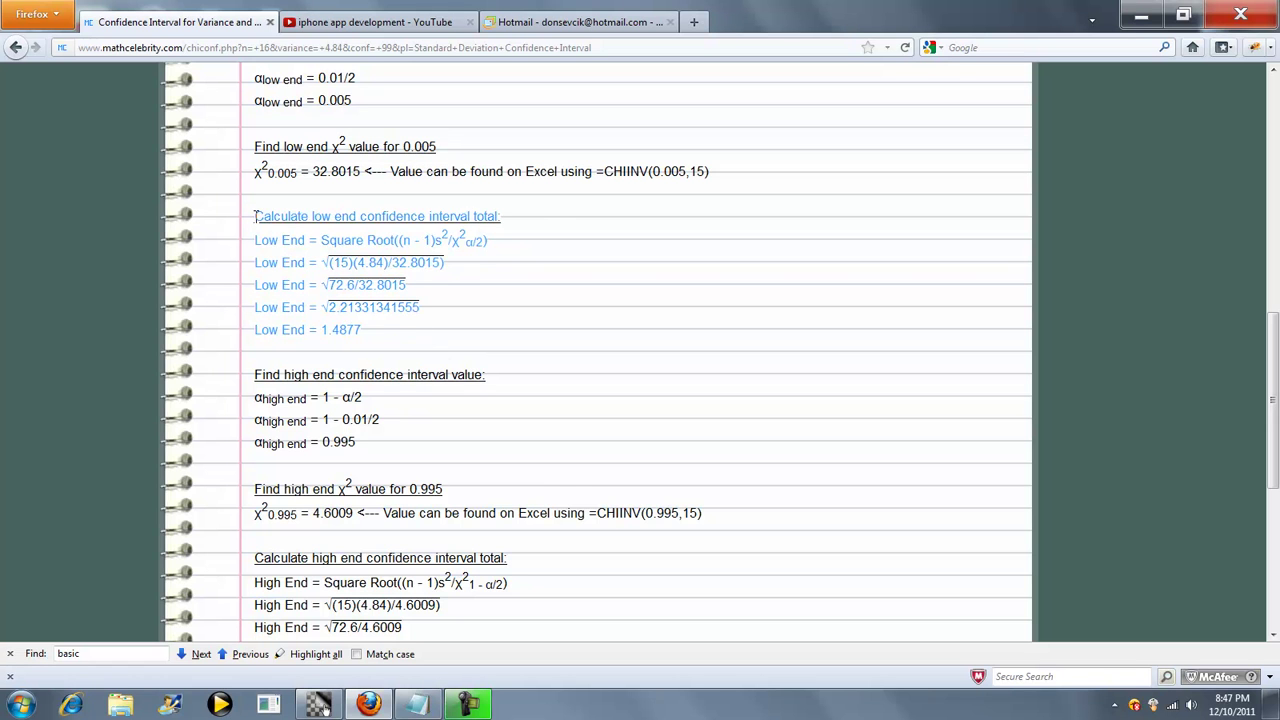
left_click(424, 275)
scroll(491, 286, "down", 2)
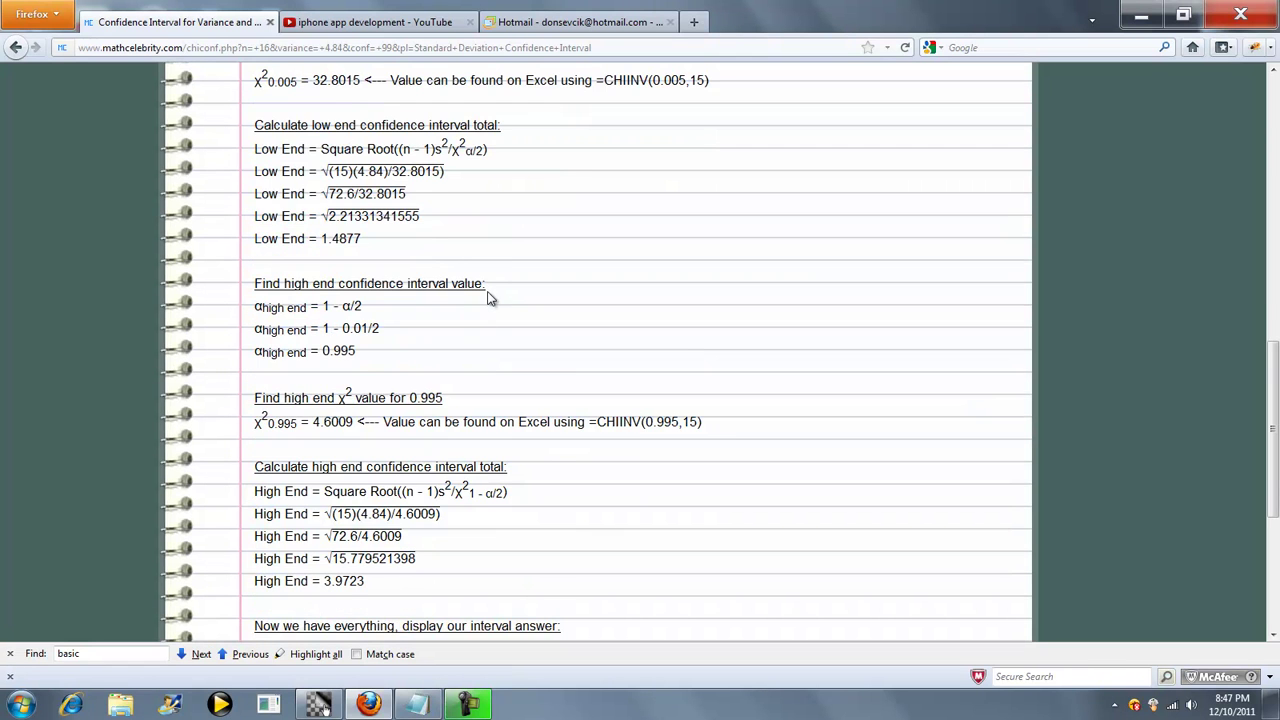
scroll(338, 312, "down", 2)
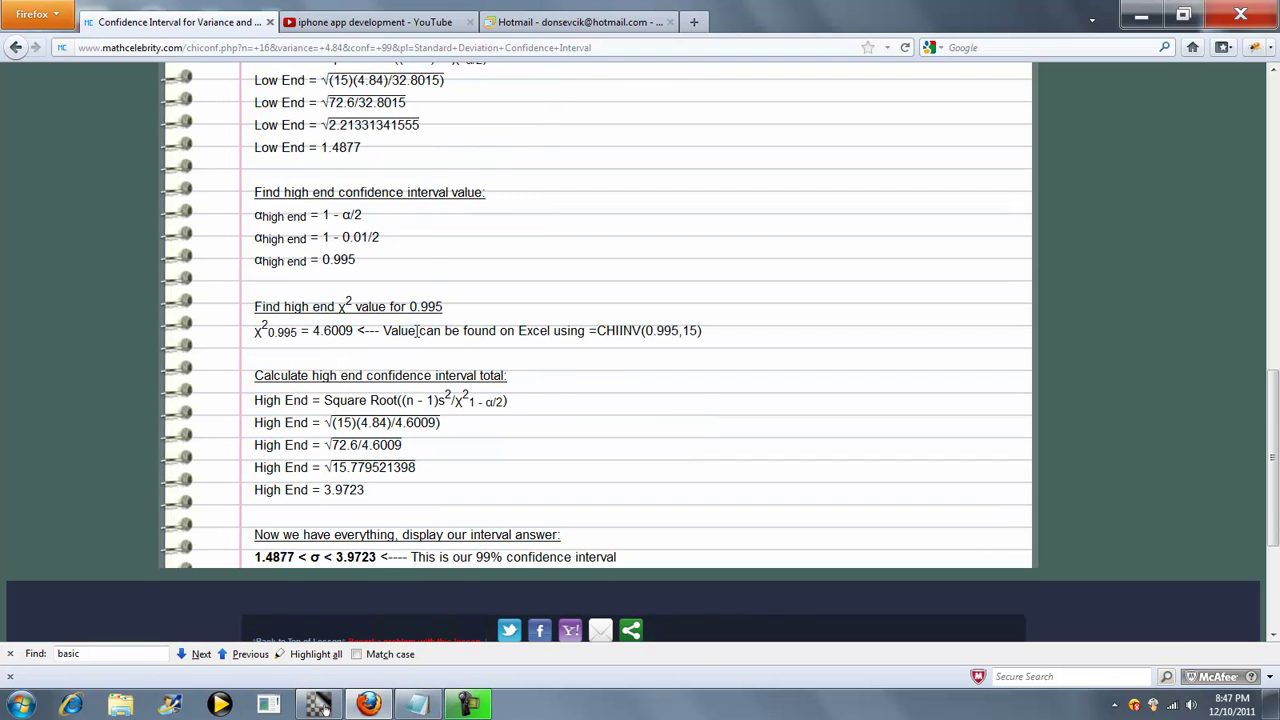
left_click_drag(600, 327, 680, 338)
left_click(284, 329)
left_click_drag(372, 490, 245, 390)
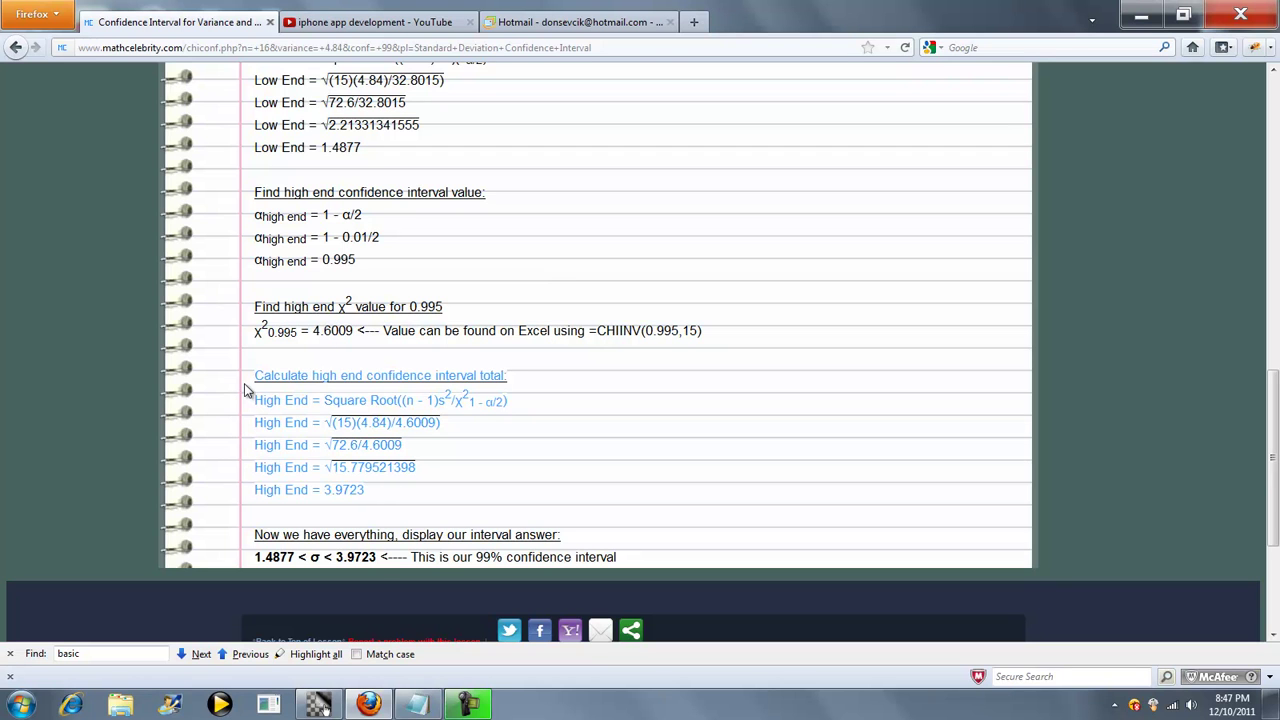
left_click(390, 398)
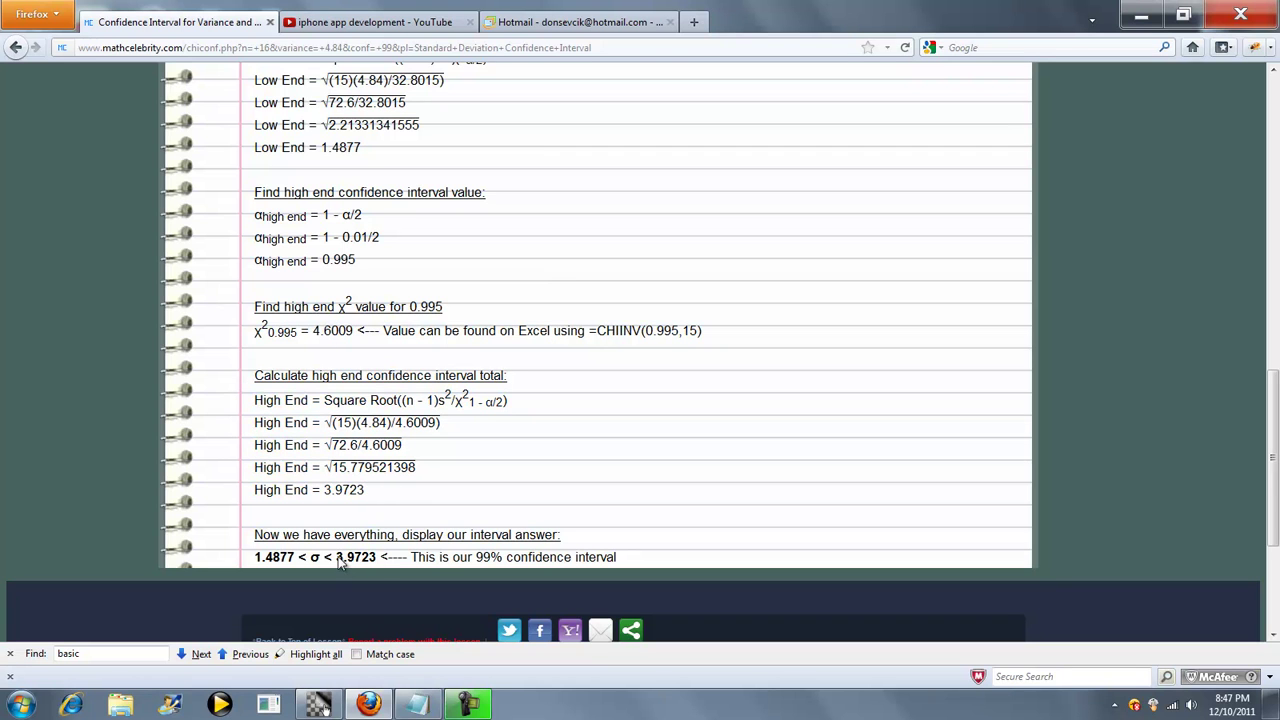
left_click_drag(363, 148, 342, 145)
left_click(364, 500)
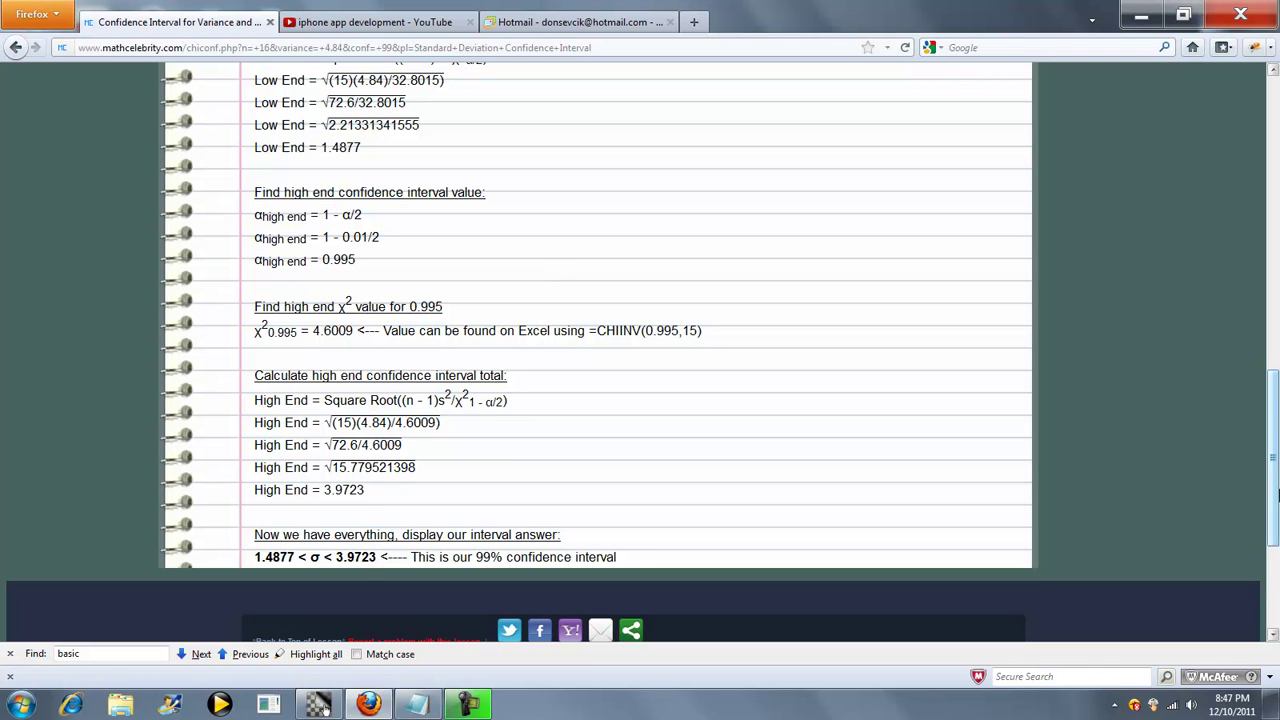
Calculate the 99% variance confidence interval for N 16 and sample variance 4.84, and review the solution in enlarged text.
left_click_drag(1275, 492, 1270, 212)
left_click(512, 327)
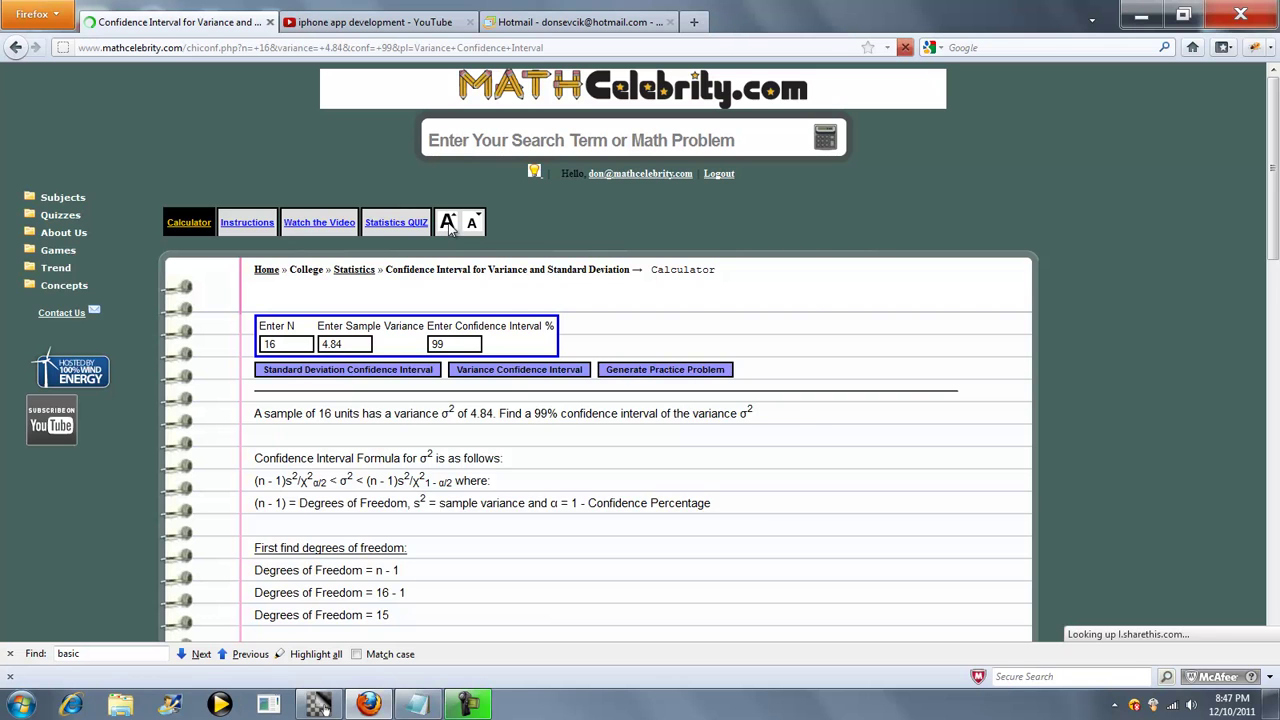
left_click(448, 223)
scroll(1265, 240, "down", 3)
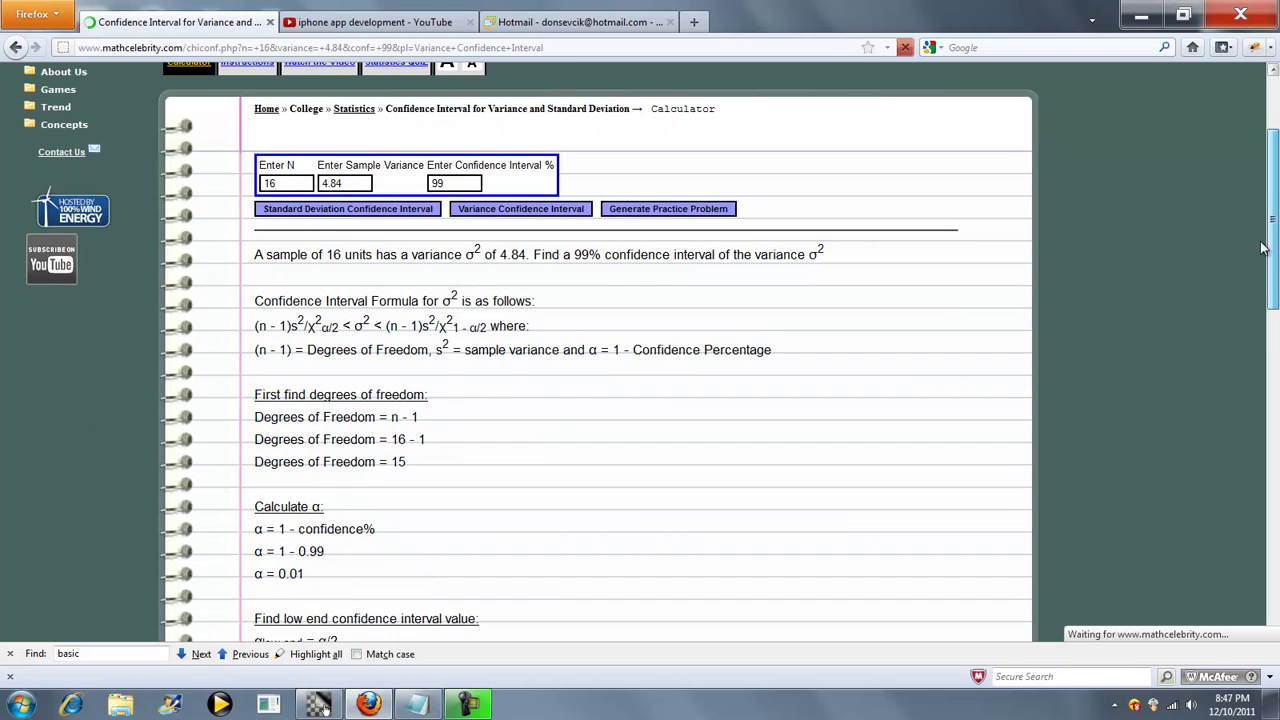
scroll(1259, 272, "down", 2)
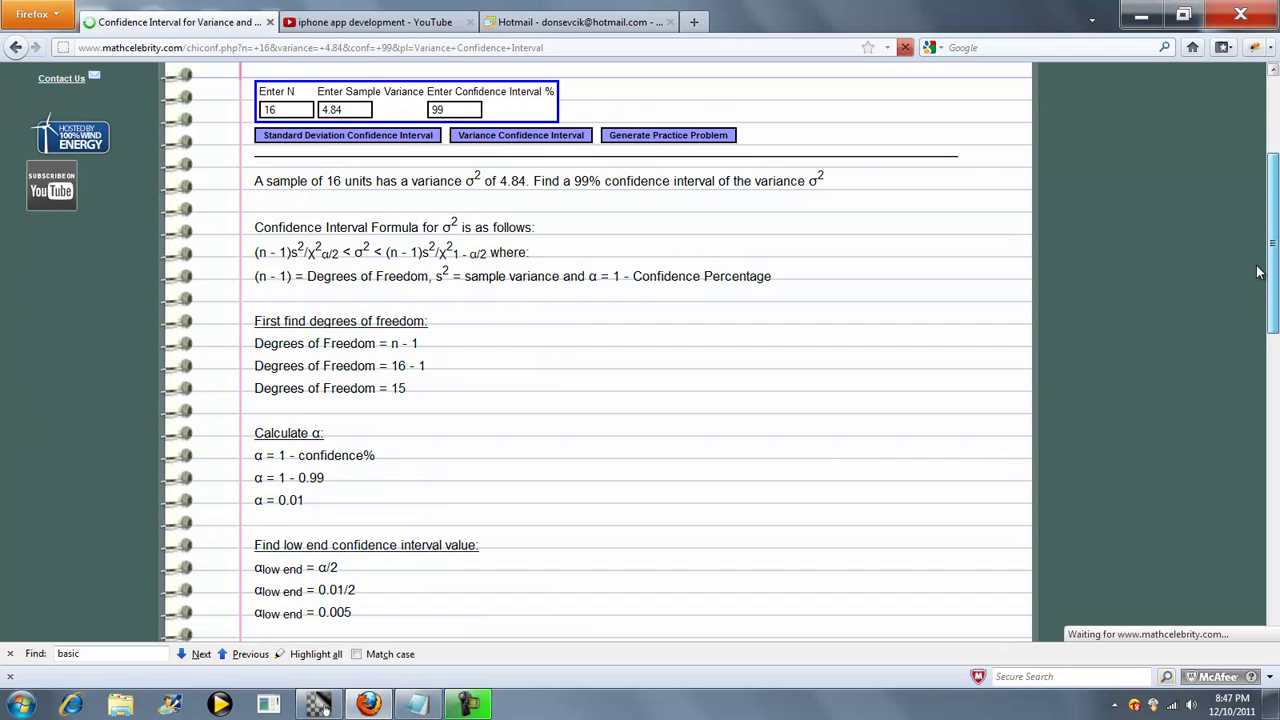
scroll(1259, 272, "down", 1)
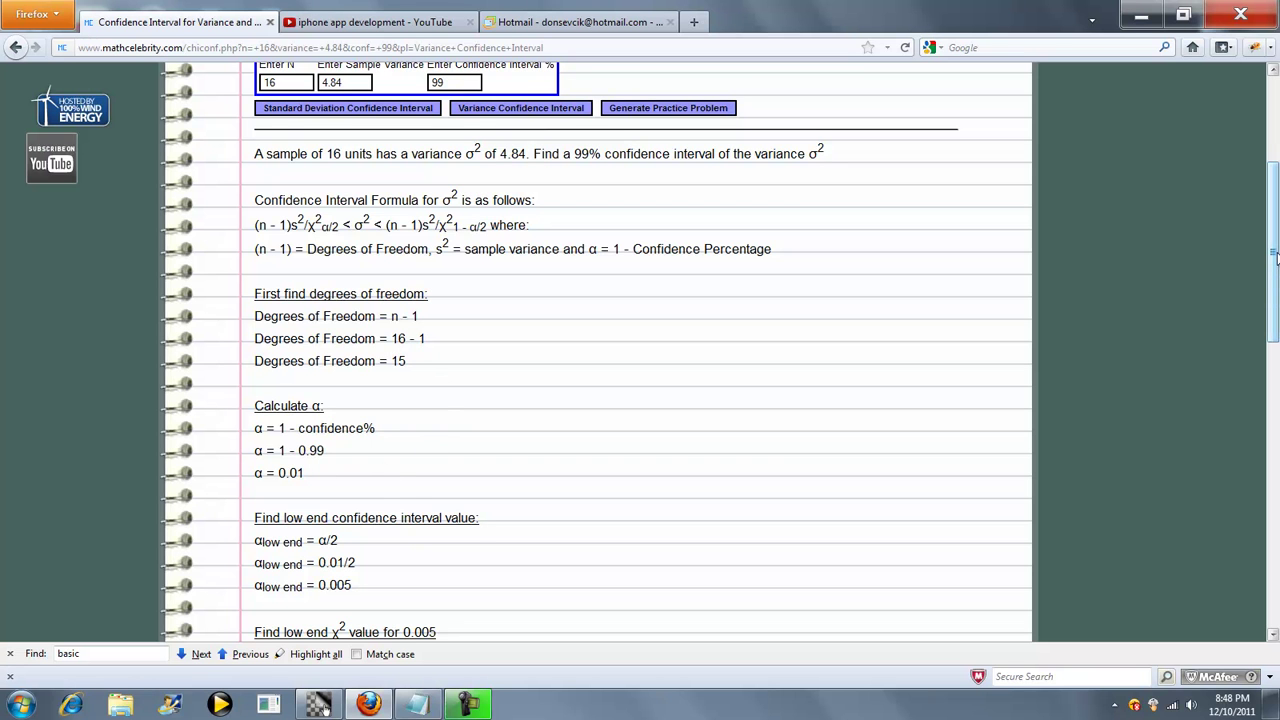
left_click_drag(1274, 258, 1256, 458)
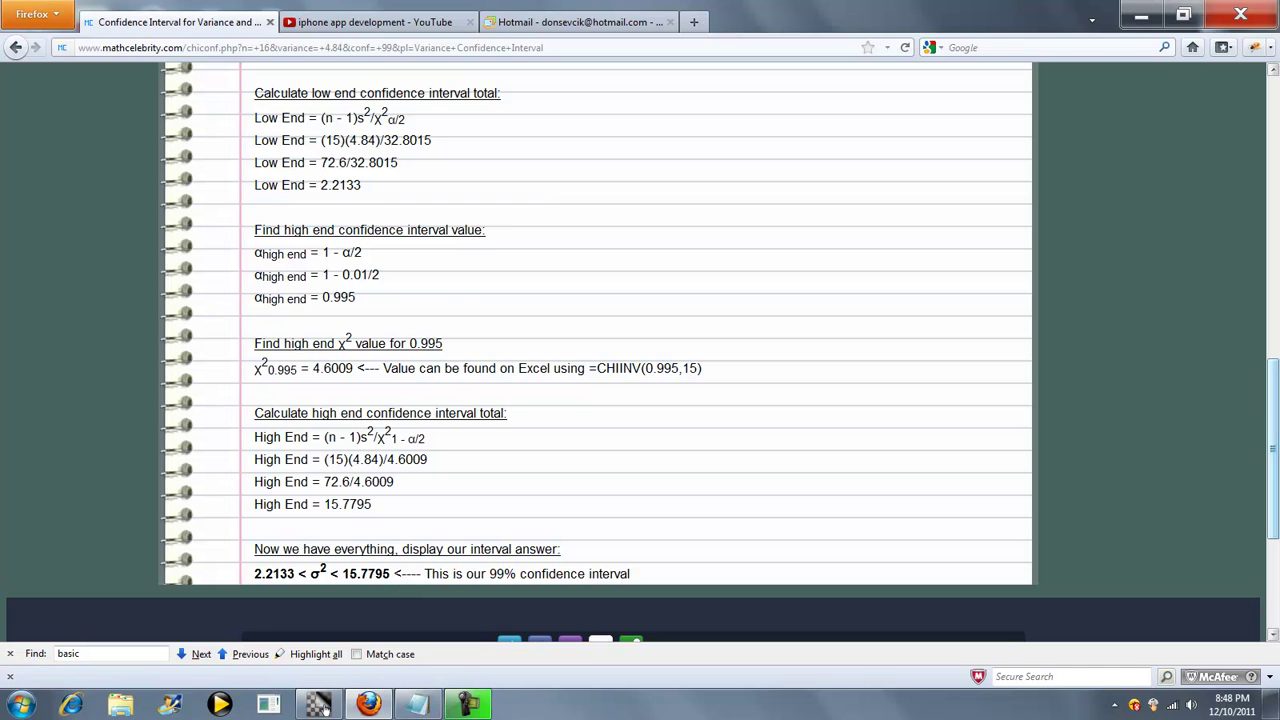
Calculate the 95% standard deviation confidence interval for N 12 and sample variance 3.52, and review the worked solution.
left_click(1264, 230)
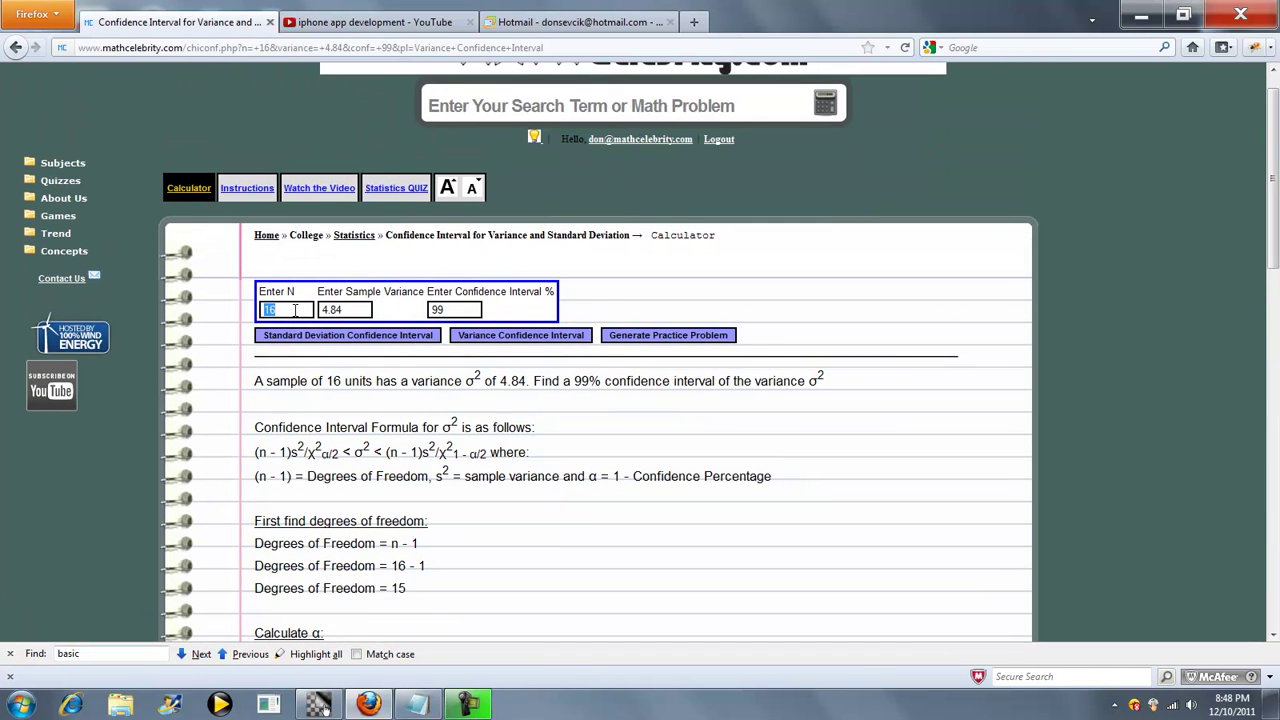
type("12")
key("Tab")
type("3")
type("9")
left_click(433, 338)
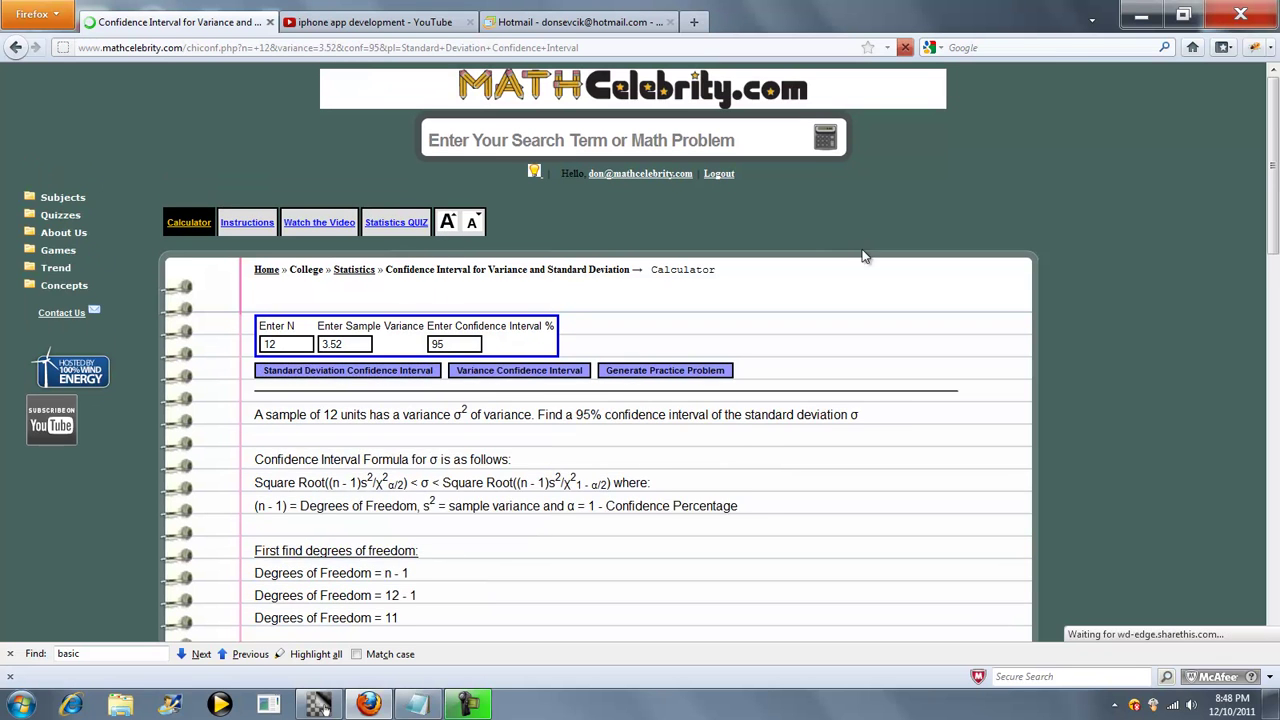
scroll(1268, 218, "down", 3)
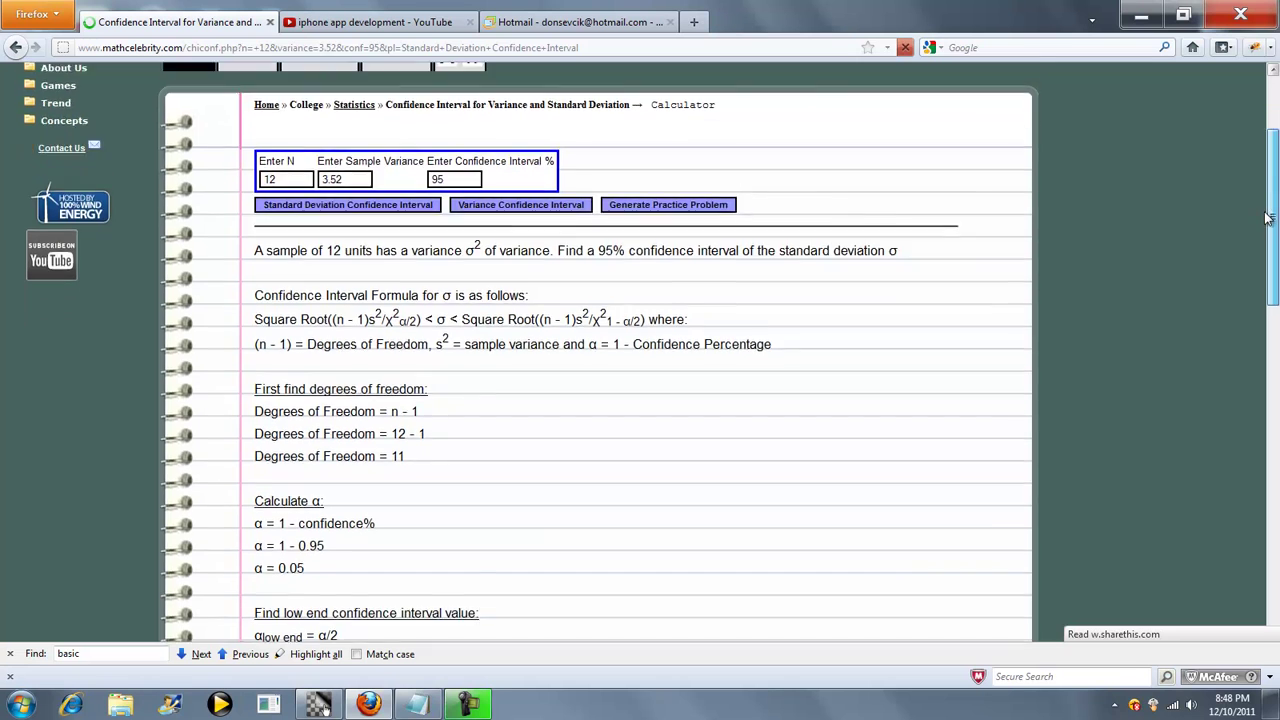
scroll(1268, 218, "down", 1)
scroll(354, 205, "down", 1)
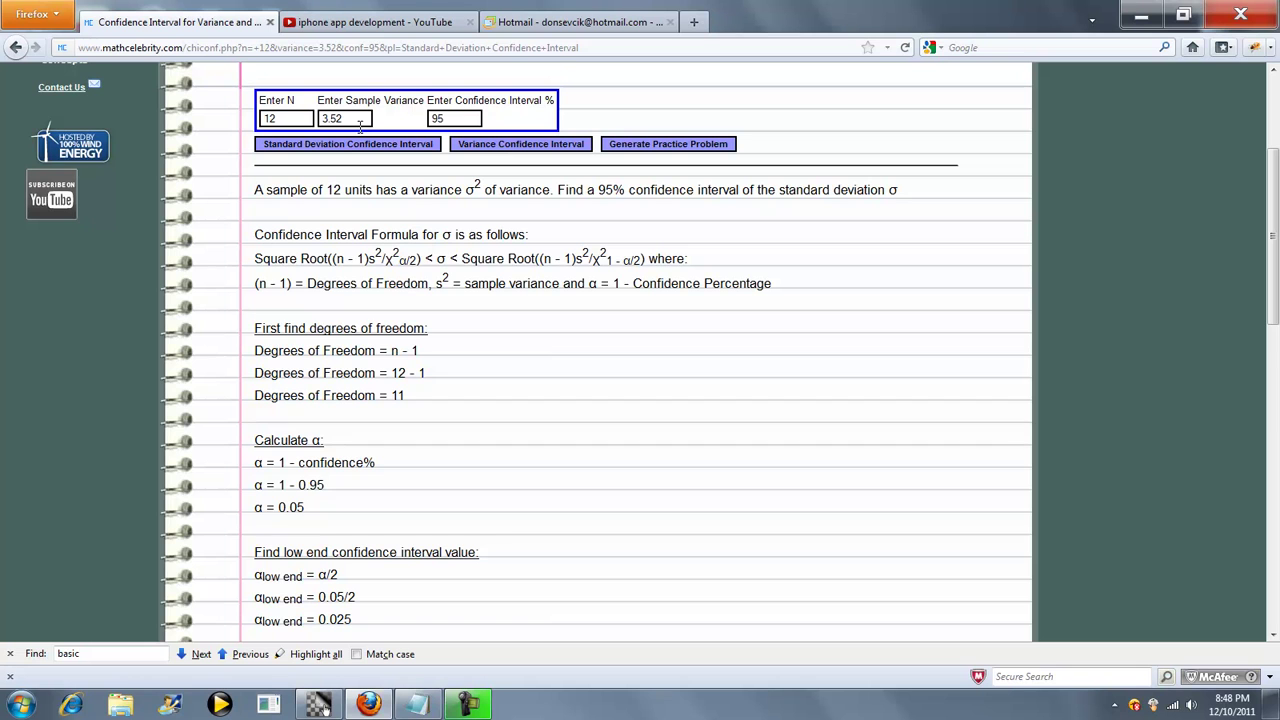
left_click_drag(1275, 240, 1246, 371)
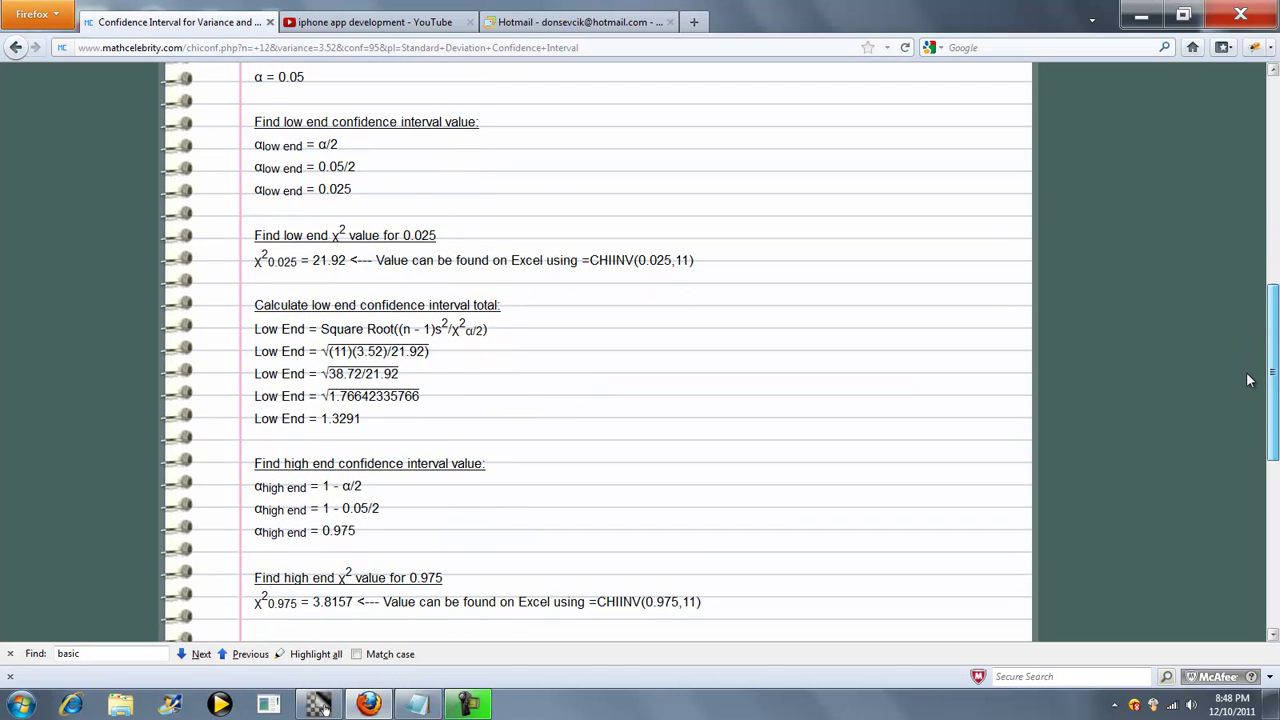
left_click_drag(1262, 425, 1238, 489)
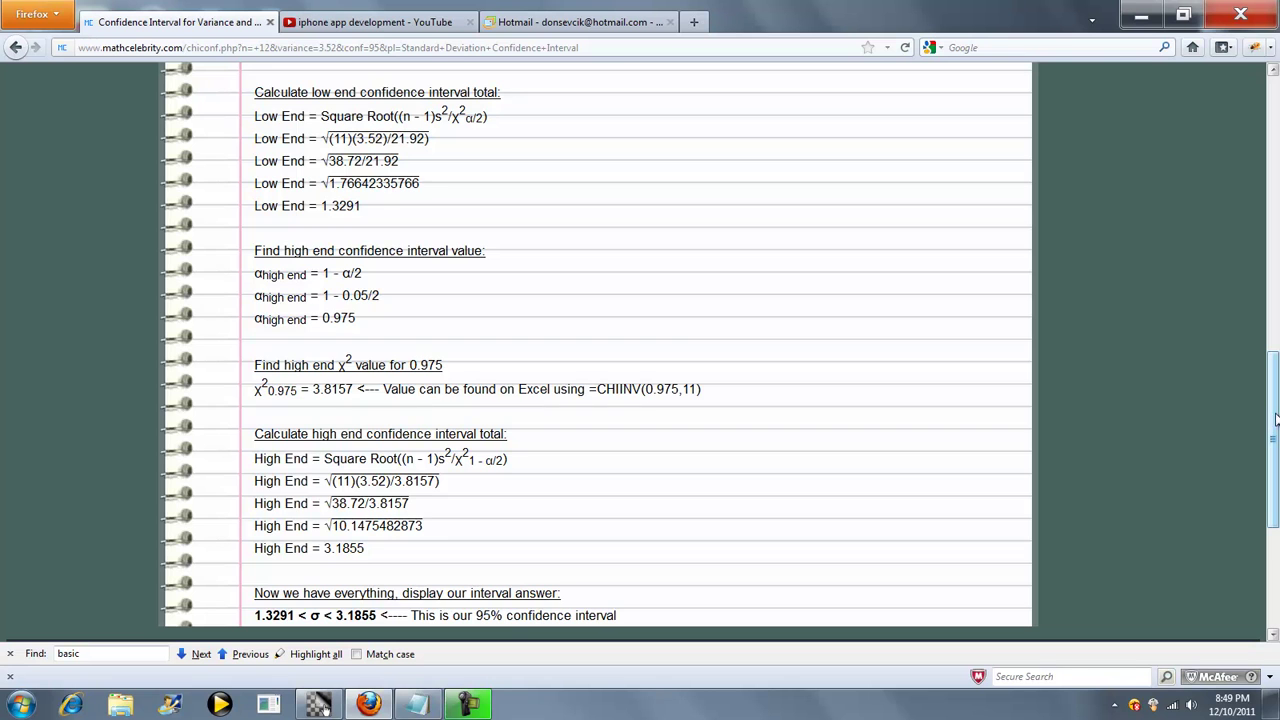
Generate a practice problem for the confidence interval and enlarge the page text.
left_click_drag(1274, 420, 1275, 132)
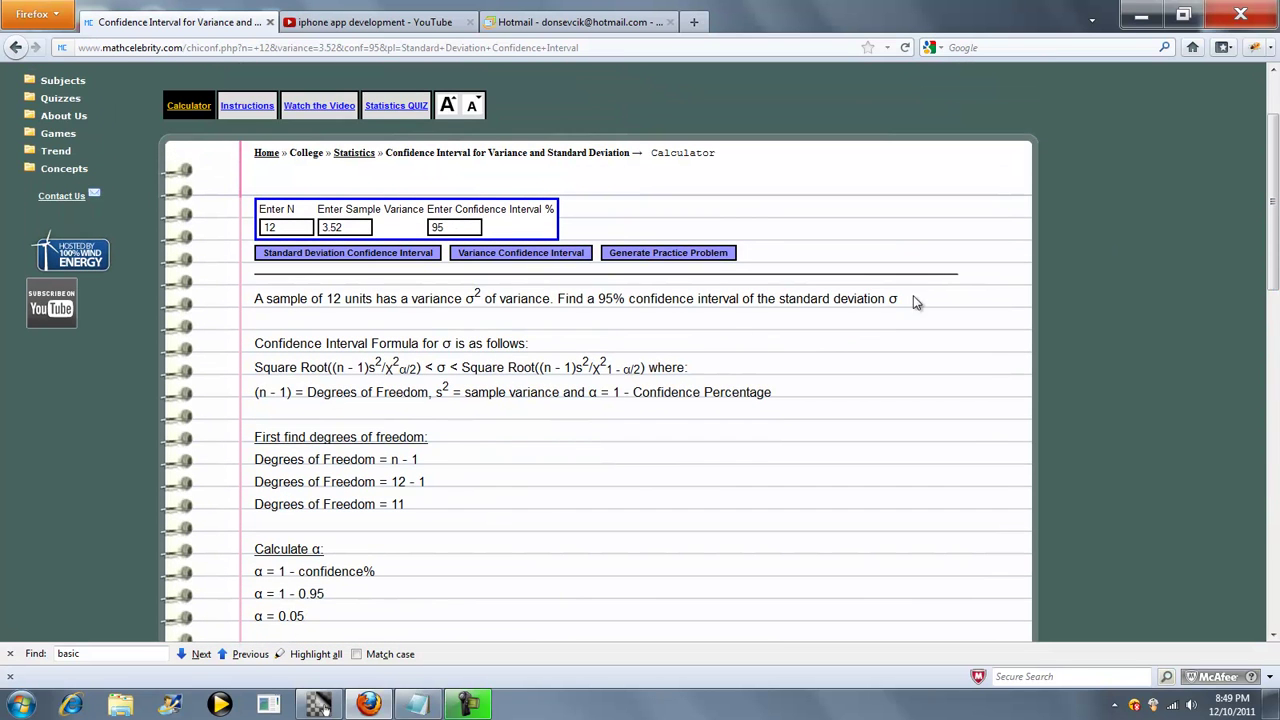
left_click(641, 253)
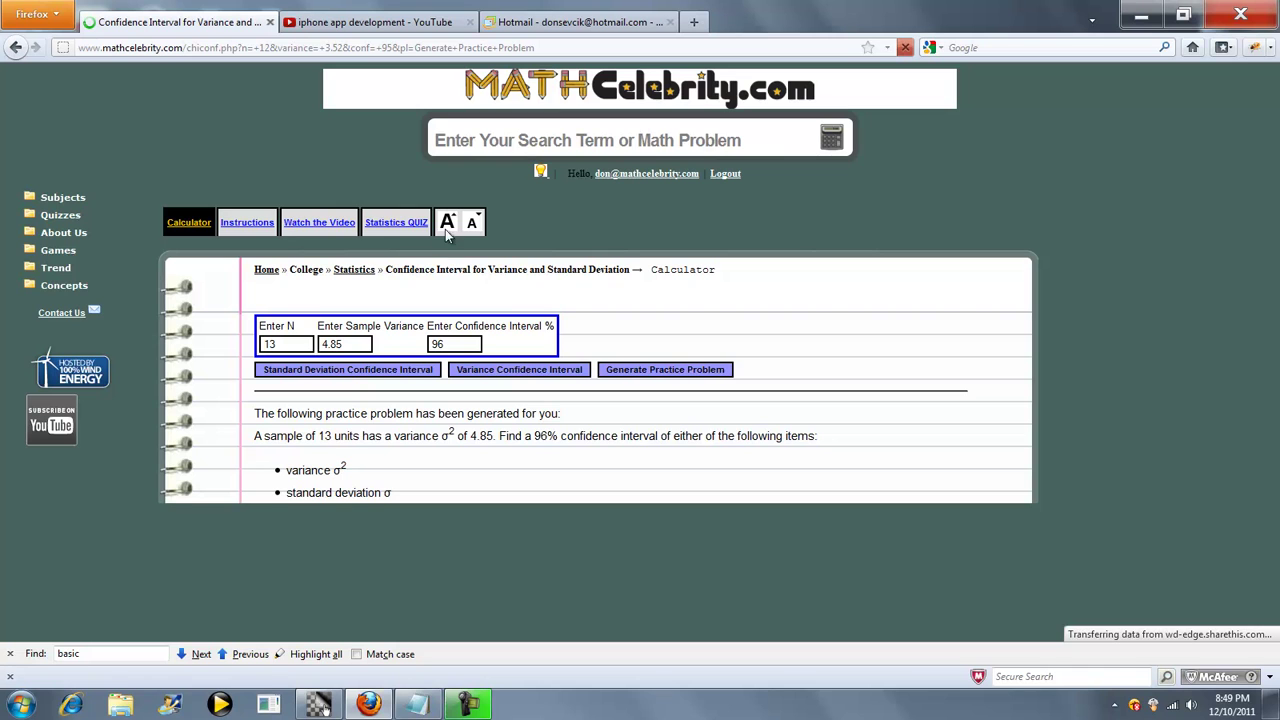
left_click(448, 223)
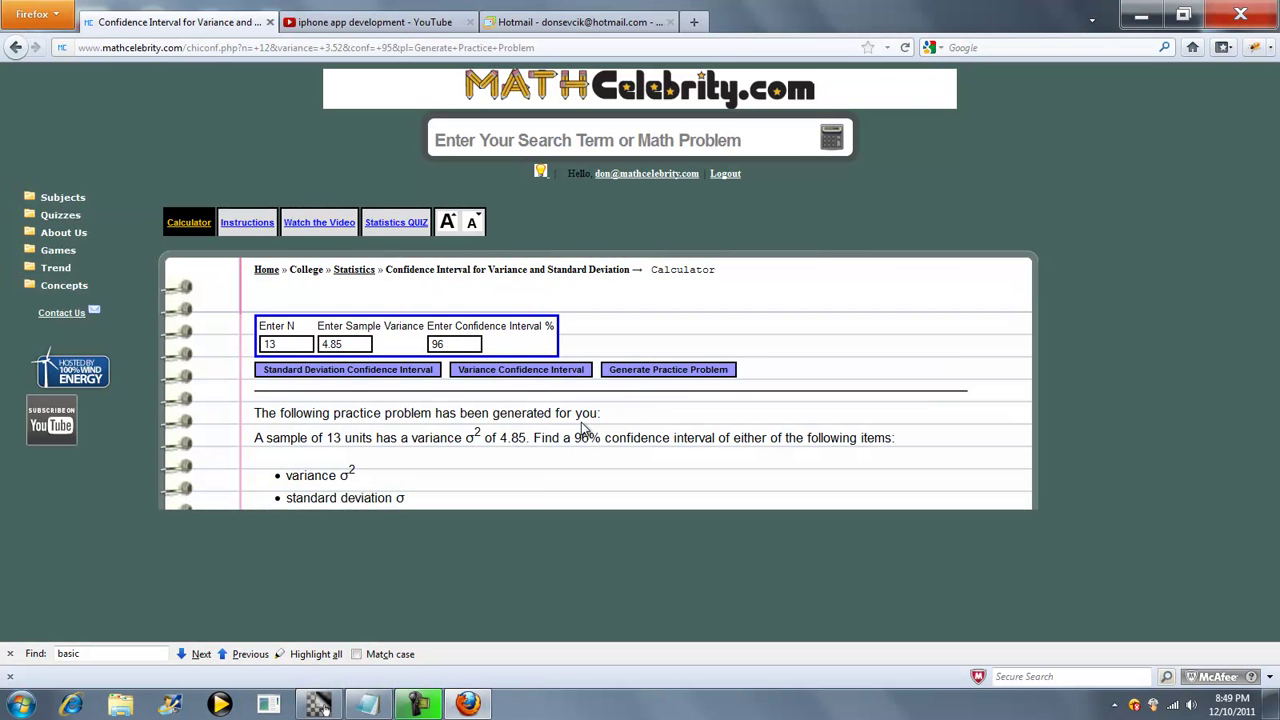
Generate another practice problem and calculate its variance confidence interval.
left_click(640, 372)
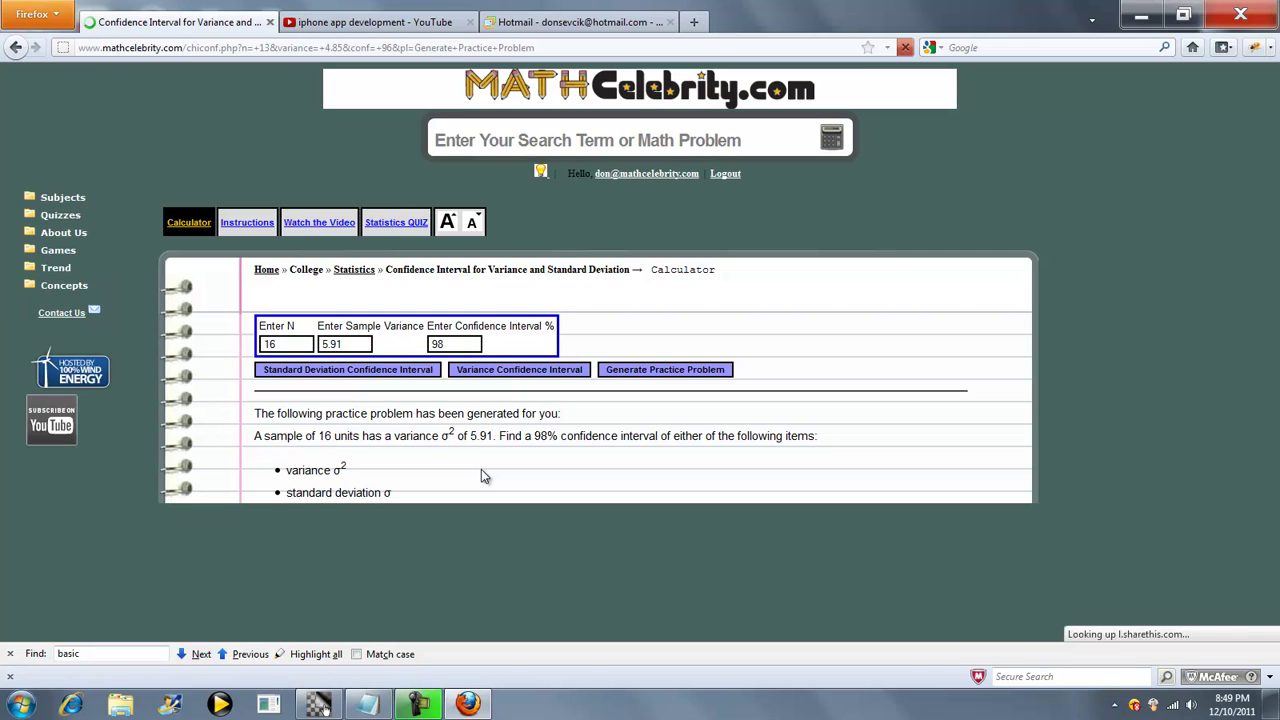
left_click(463, 372)
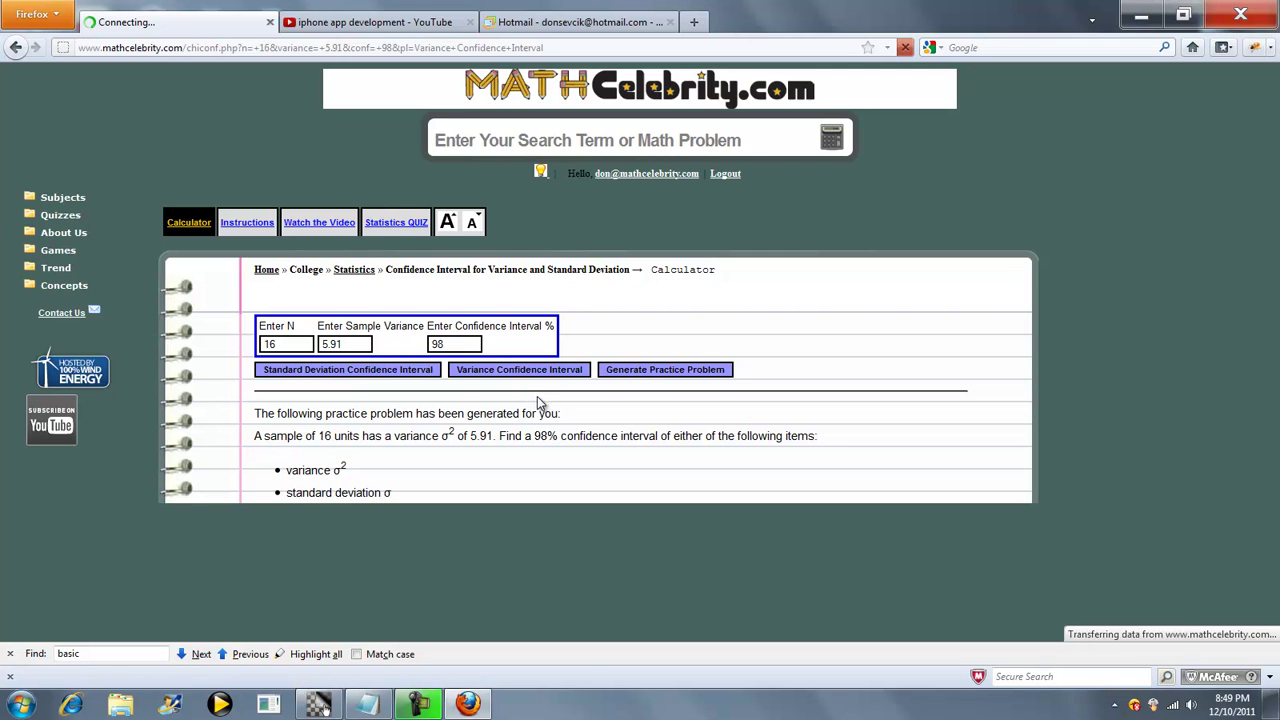